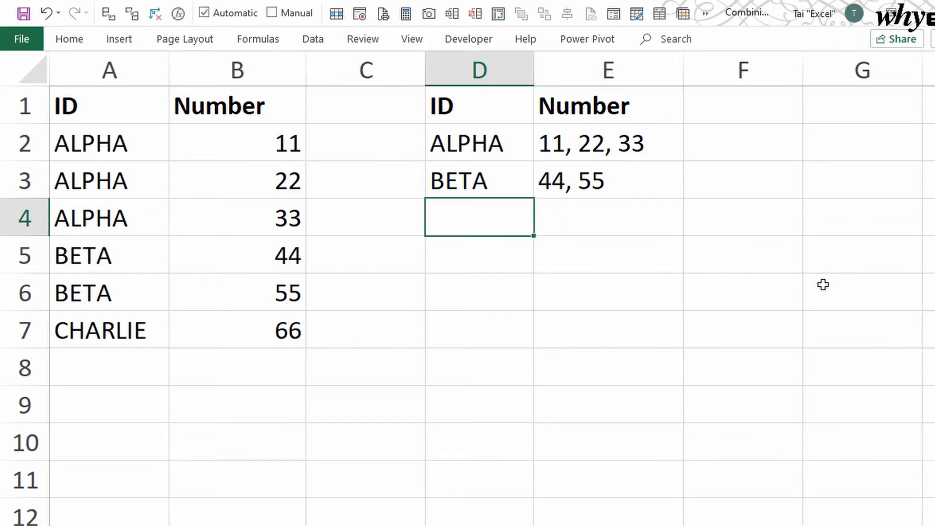
# Add a CHARLIE row to the example summary in cells D4 and E4, with the number 66.
pyautogui.write('CHARLIE')
pyautogui.press('Tab')
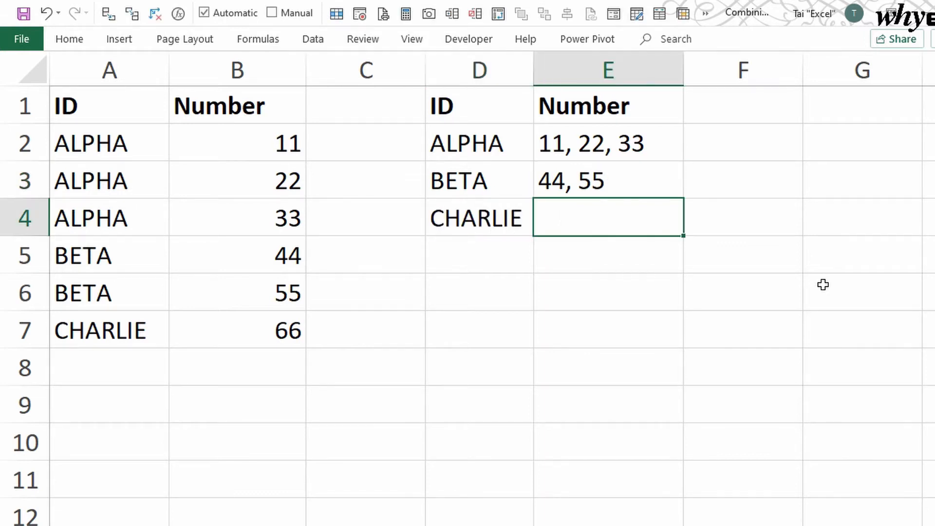
pyautogui.write('66')
pyautogui.press('Return')
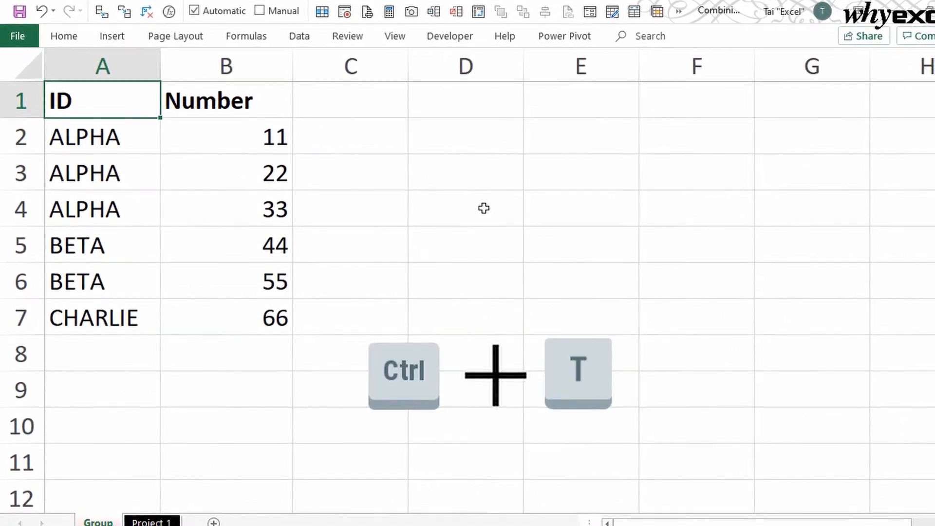
# Convert the ID and Number data in A1:B7 into a table and name it TableData.
pyautogui.hotkey('ctrl', 't')
pyautogui.press('Return')
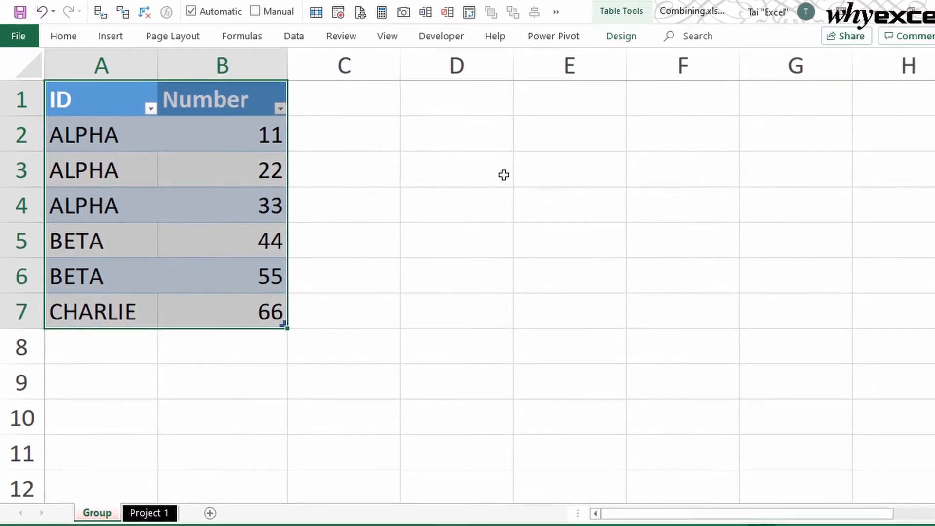
pyautogui.click(608, 41)
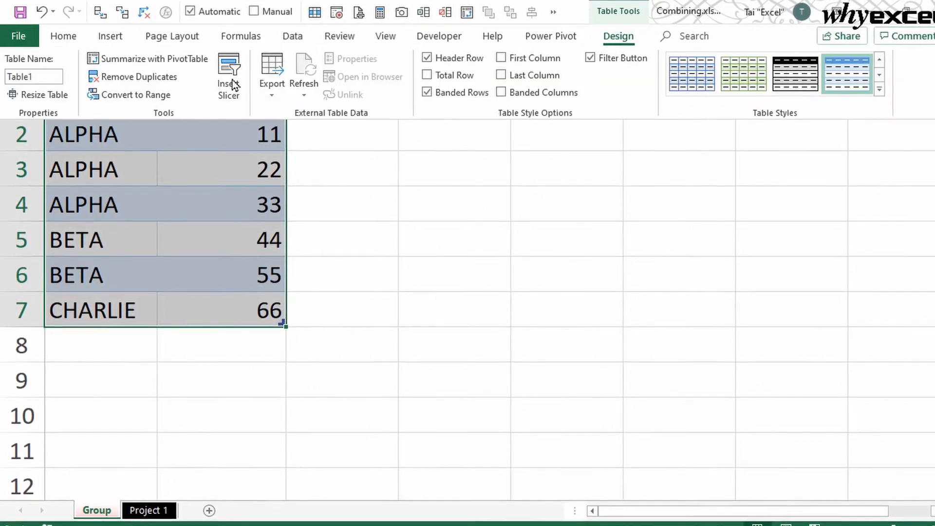
pyautogui.click(47, 77)
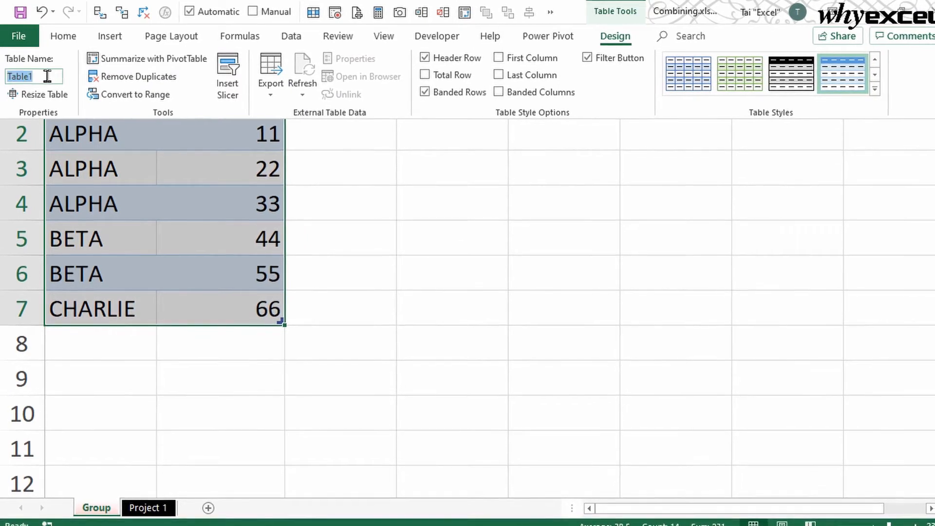
pyautogui.click(48, 76)
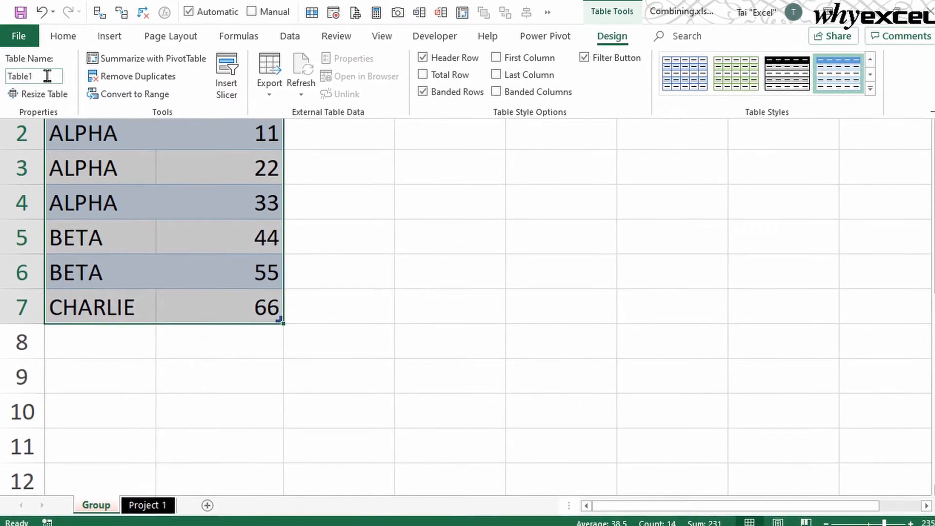
pyautogui.press('BackSpace')
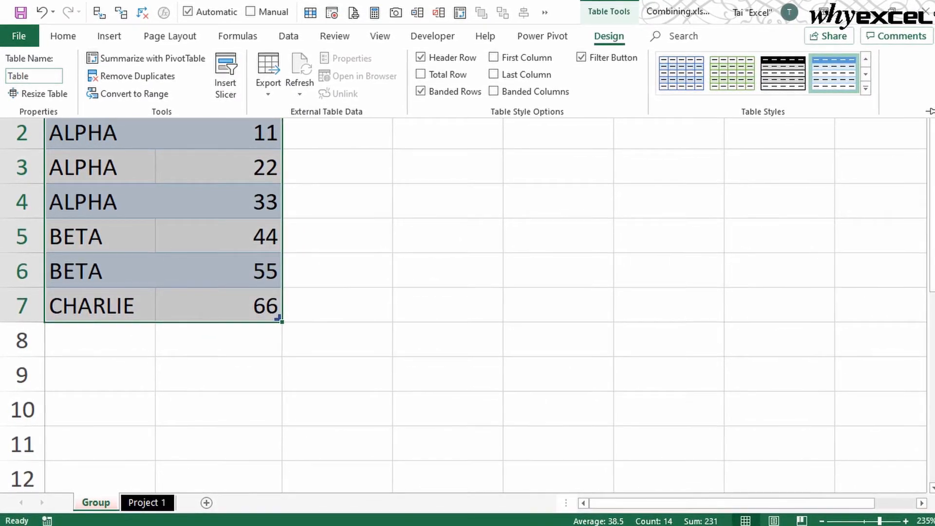
pyautogui.write('Data')
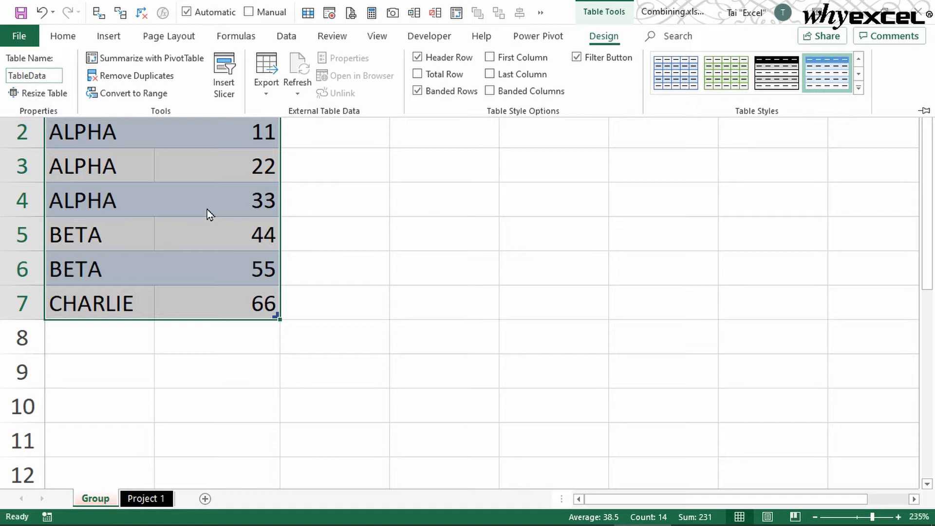
# Load the TableData table into Power Query Editor and group it by ID into a Count column using the All Rows operation.
pyautogui.click(291, 38)
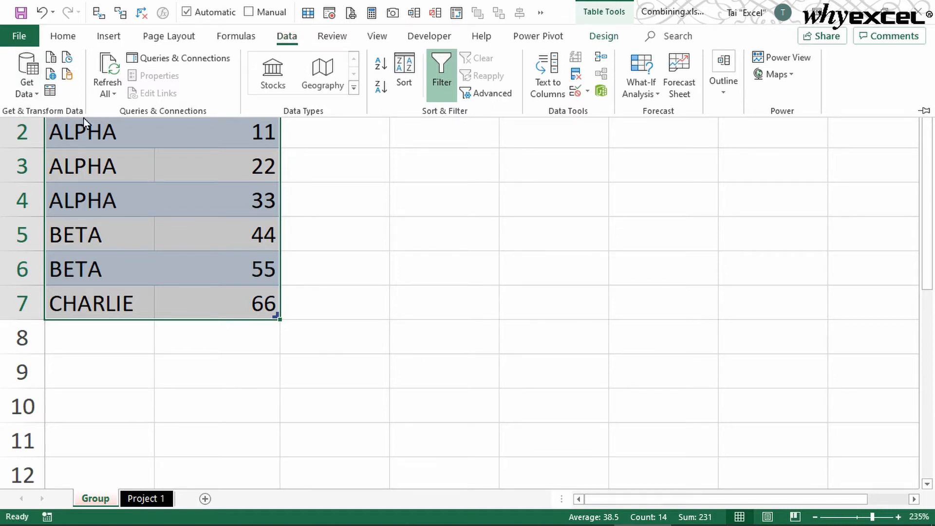
pyautogui.click(51, 92)
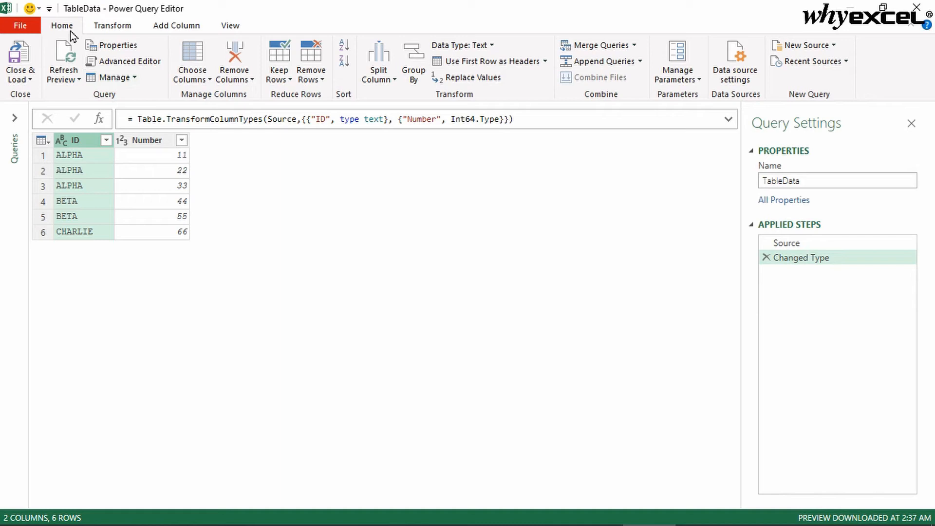
pyautogui.click(407, 81)
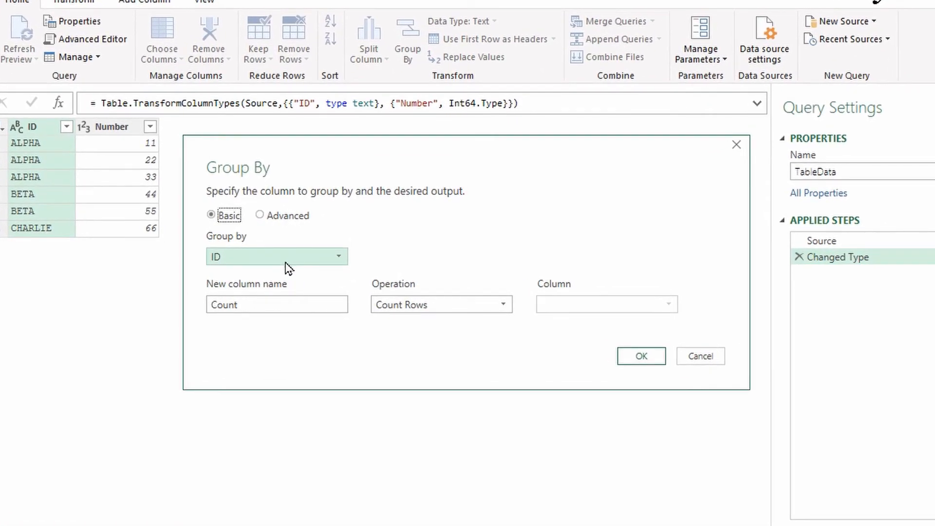
pyautogui.click(445, 307)
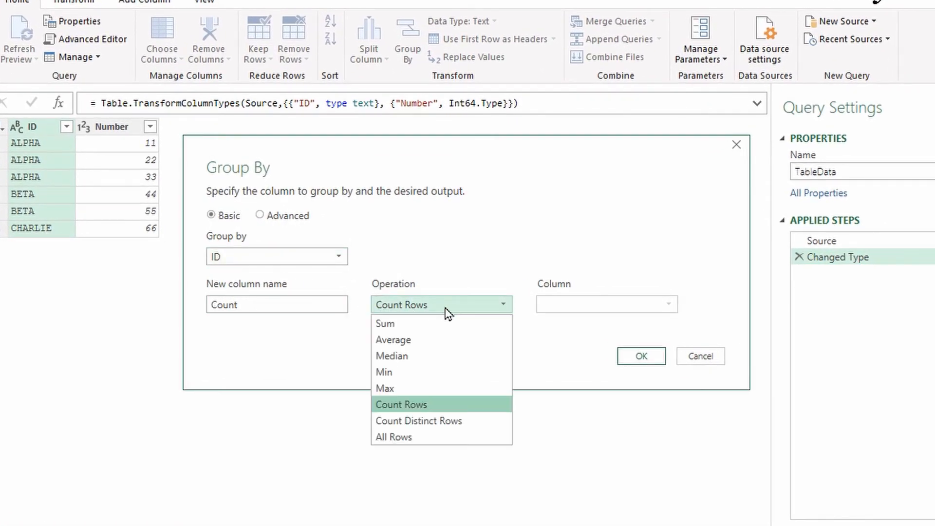
pyautogui.click(435, 437)
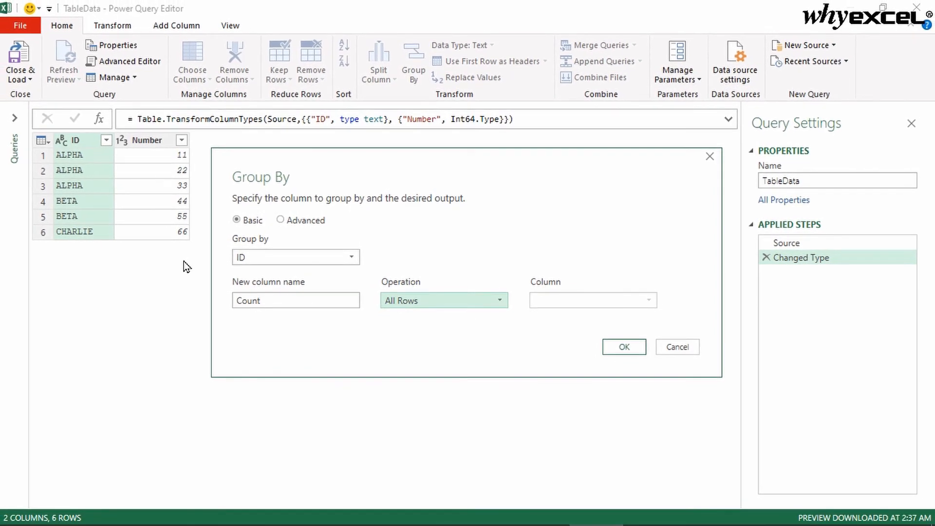
pyautogui.click(296, 301)
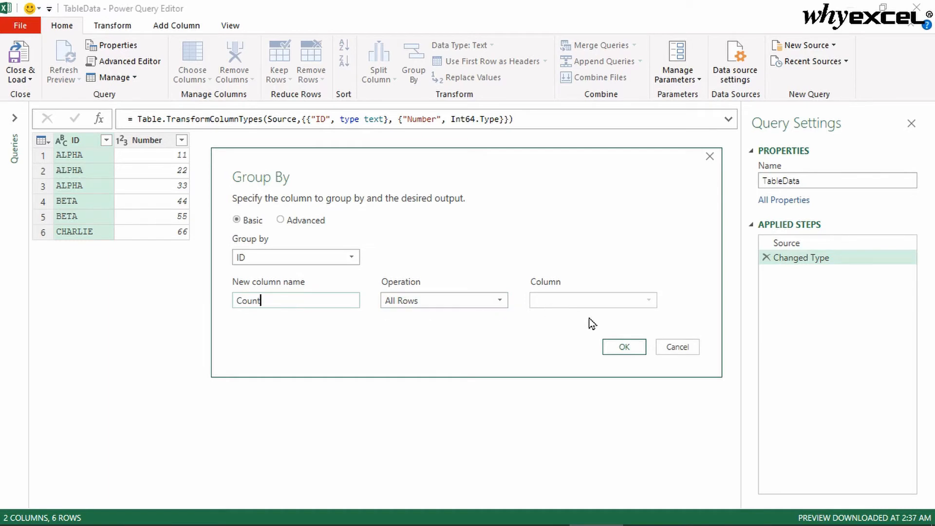
pyautogui.click(625, 348)
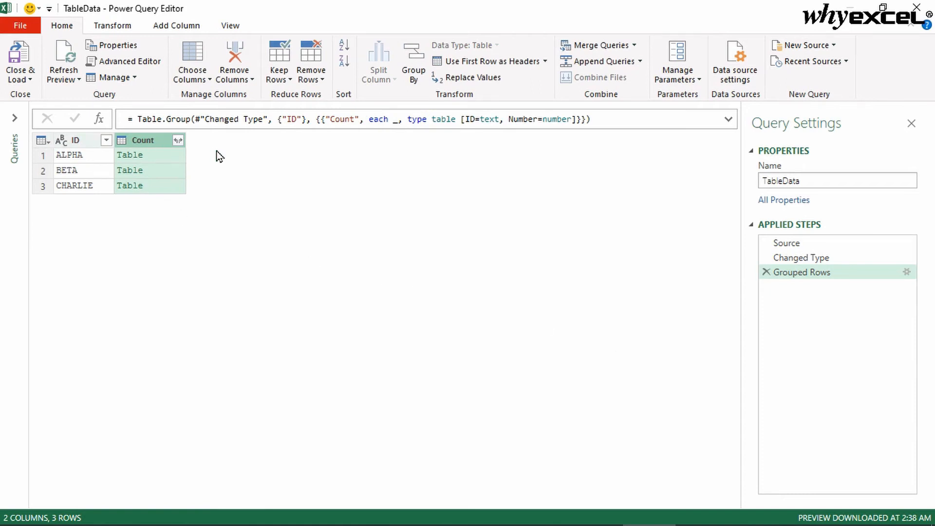
# Examine which fields the grouped Count column offers for expansion.
pyautogui.click(179, 143)
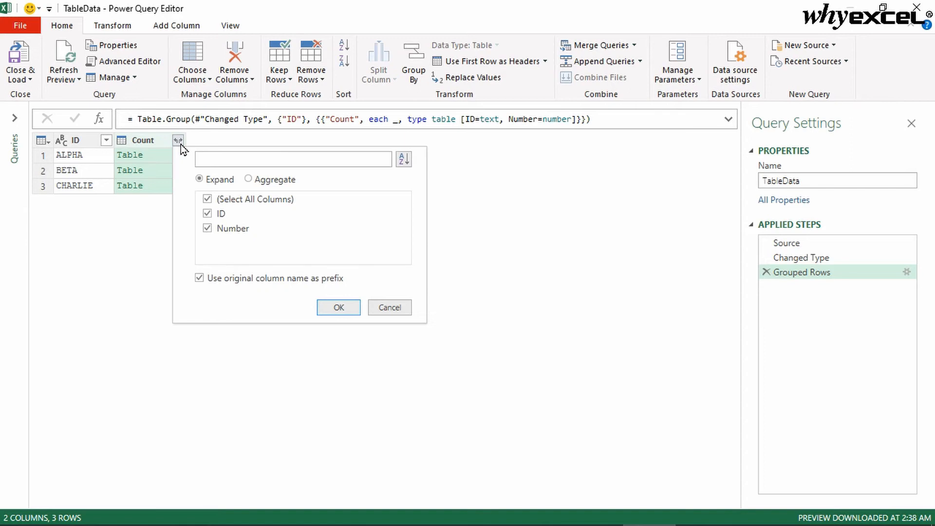
pyautogui.click(140, 158)
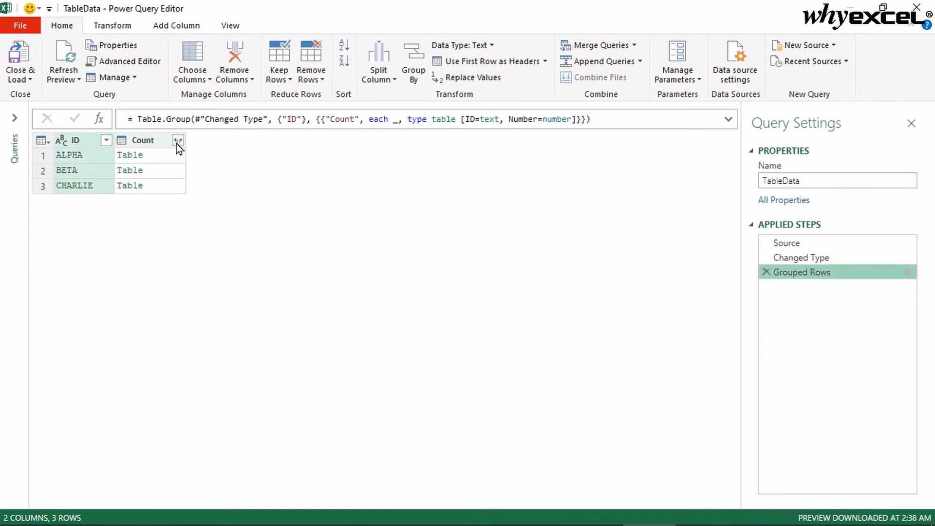
pyautogui.click(178, 142)
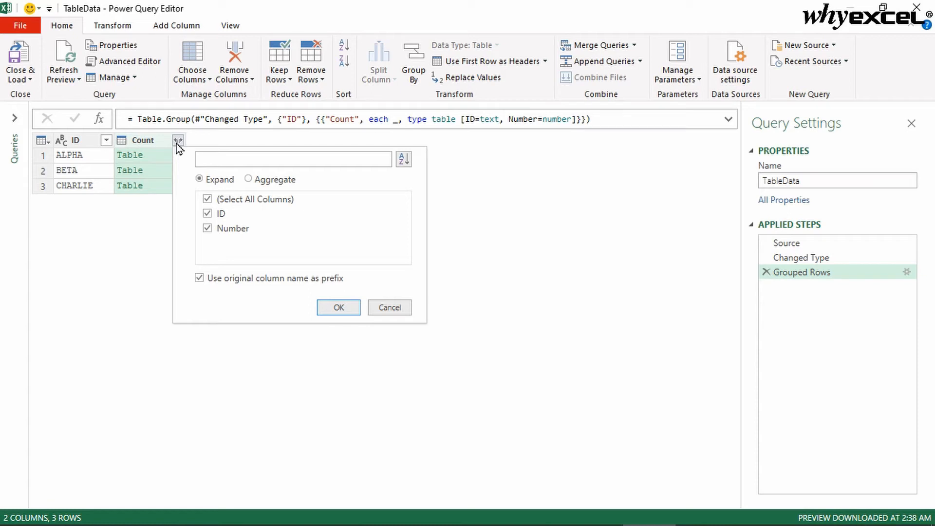
pyautogui.click(177, 143)
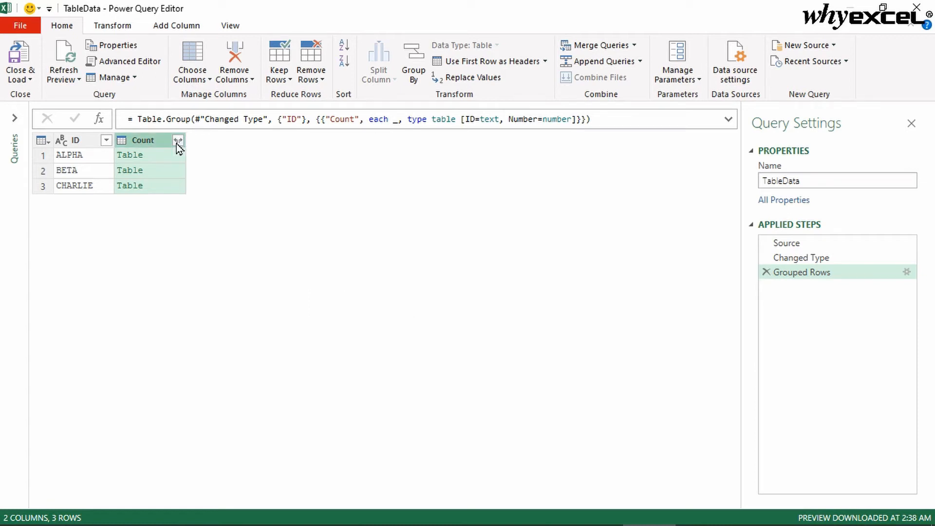
# Add a custom column named Custom with the formula = Table.Column([Count],"Number").
pyautogui.click(184, 27)
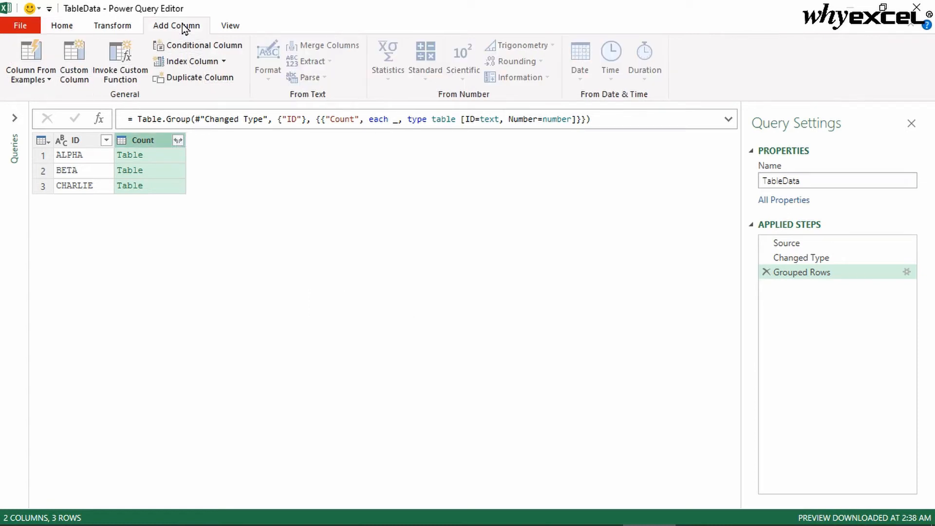
pyautogui.click(87, 57)
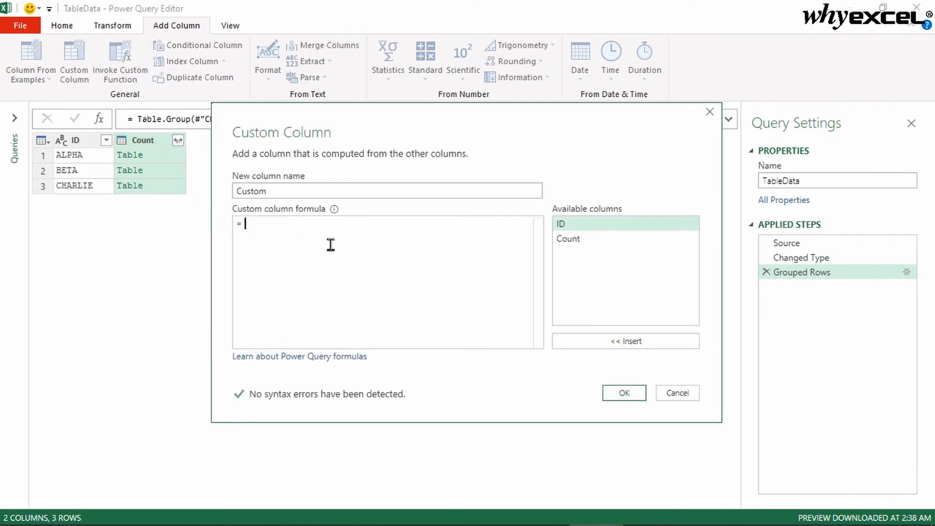
pyautogui.write('Table.Column([Count],"Number")')
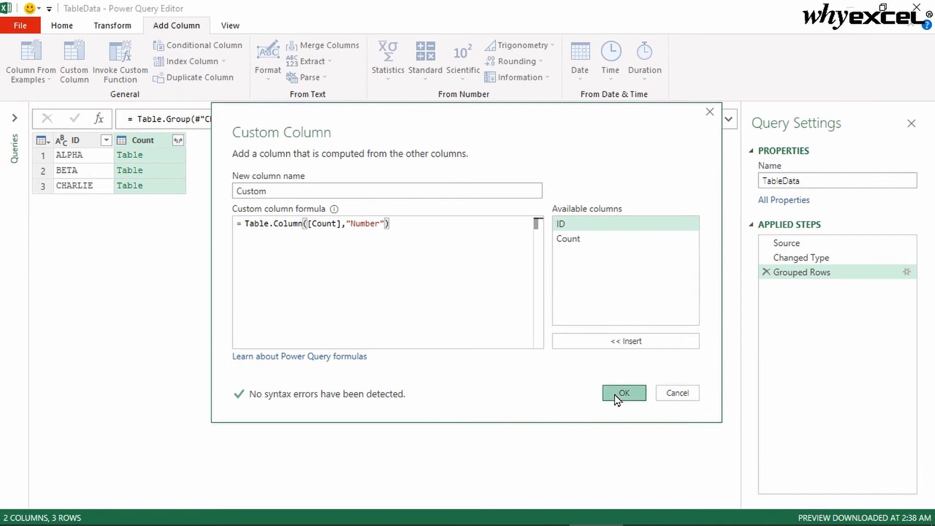
pyautogui.click(615, 399)
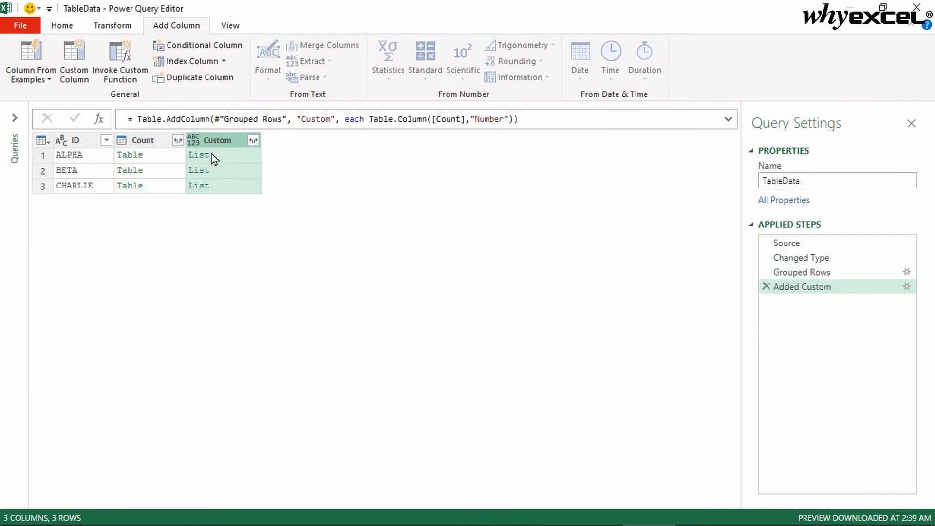
# Review the Count column's expandable fields and preview the Custom column's lists for ALPHA and BETA.
pyautogui.click(162, 160)
pyautogui.click(178, 140)
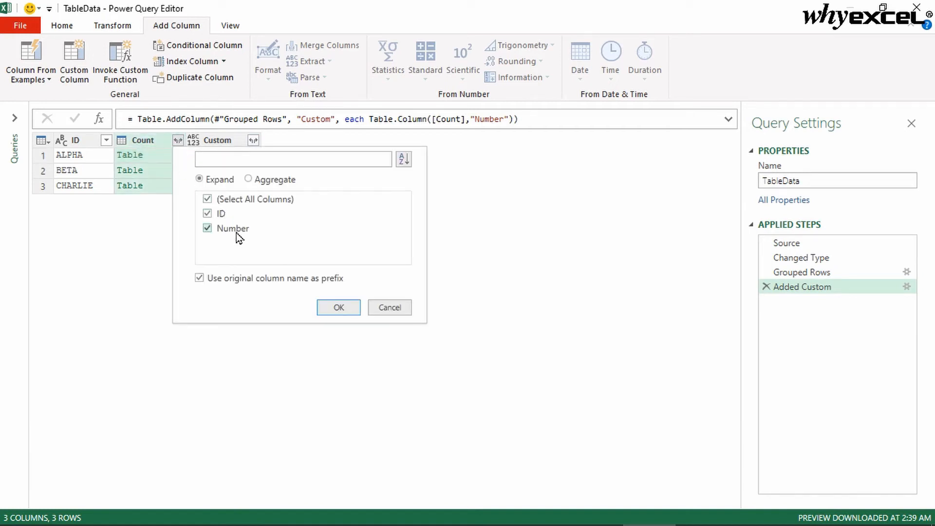
pyautogui.click(388, 306)
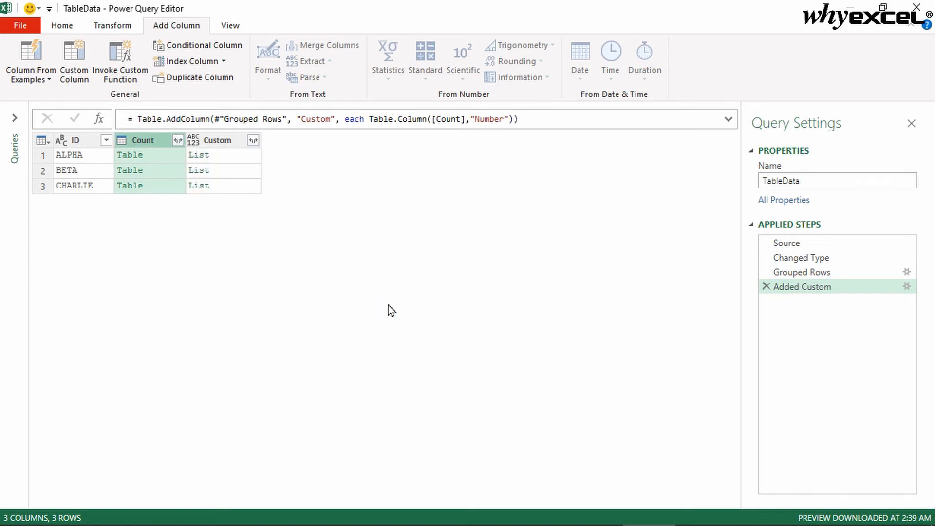
pyautogui.click(228, 143)
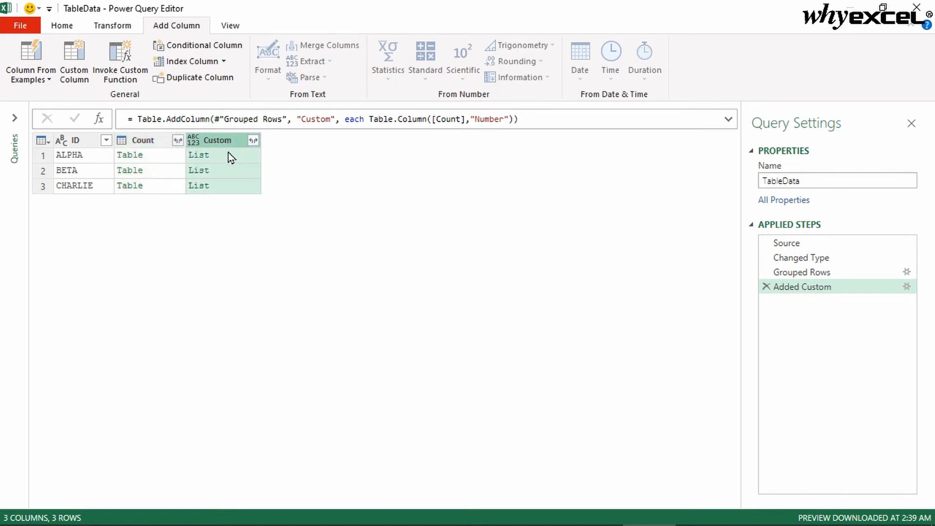
pyautogui.click(228, 156)
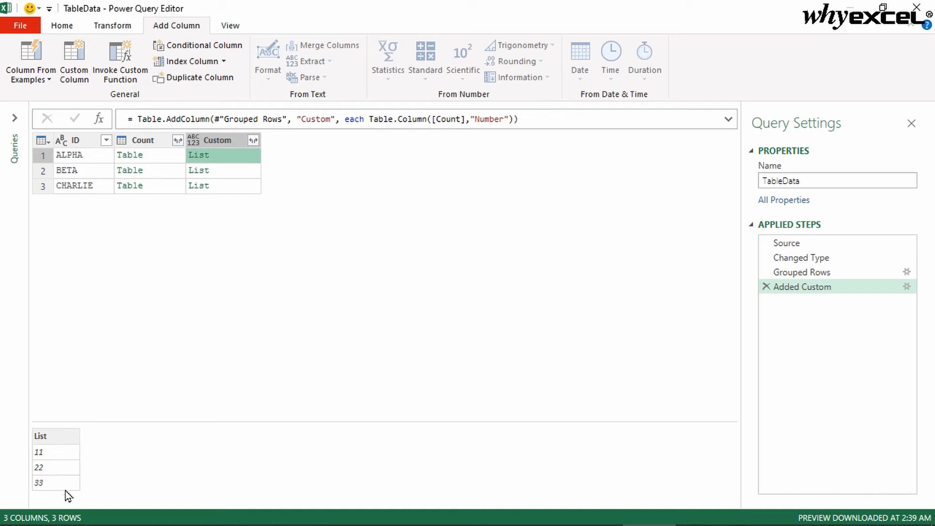
pyautogui.click(227, 171)
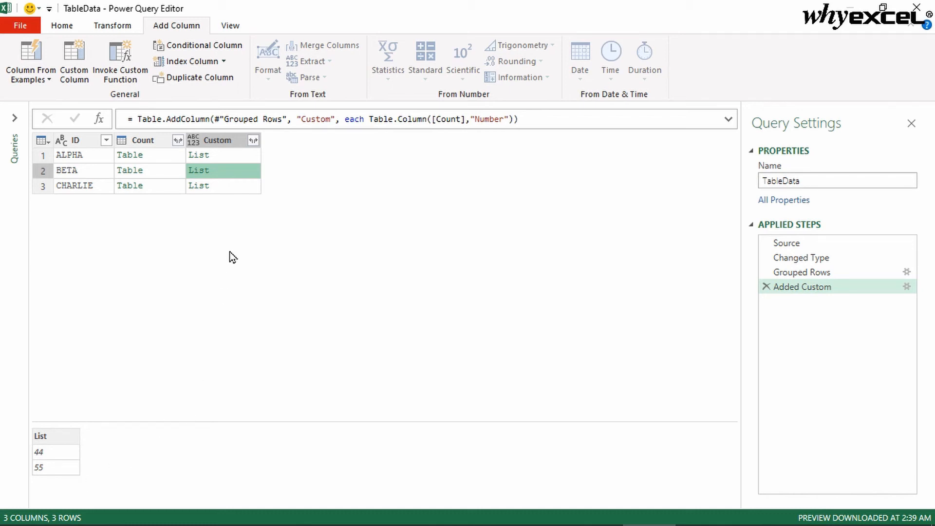
# Extract the values from the Custom column's lists, concatenating them with a comma delimiter.
pyautogui.click(254, 143)
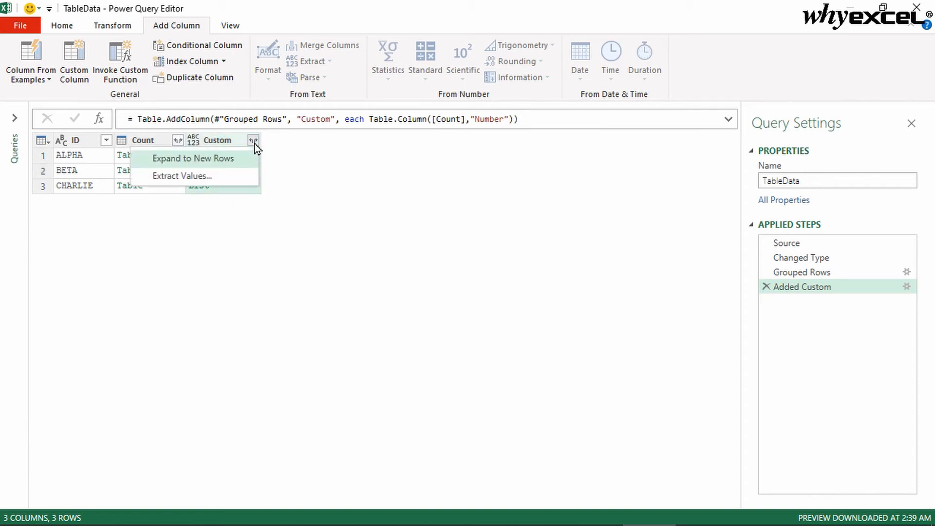
pyautogui.click(220, 176)
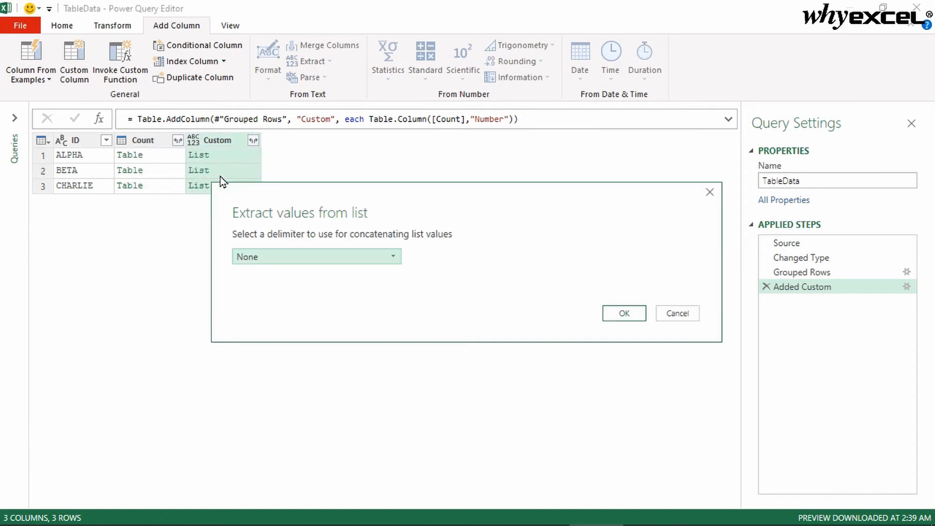
pyautogui.click(270, 259)
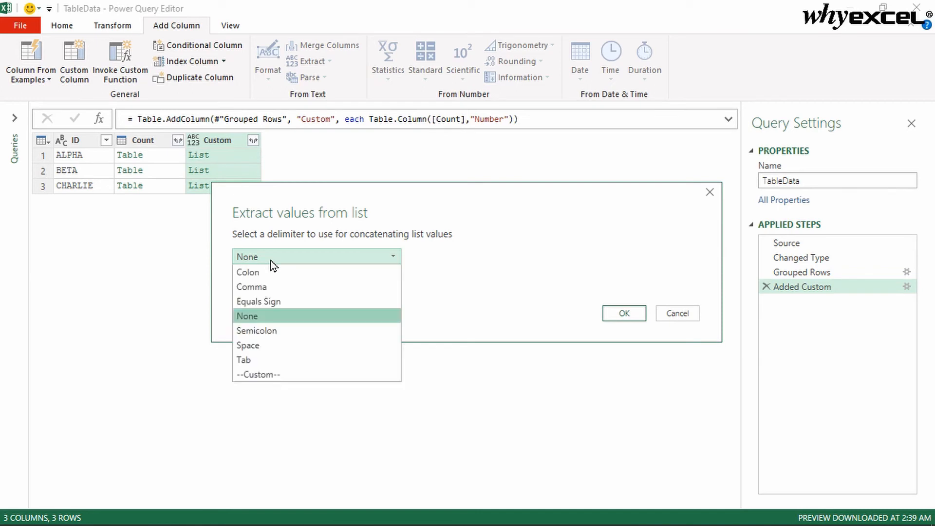
pyautogui.click(272, 289)
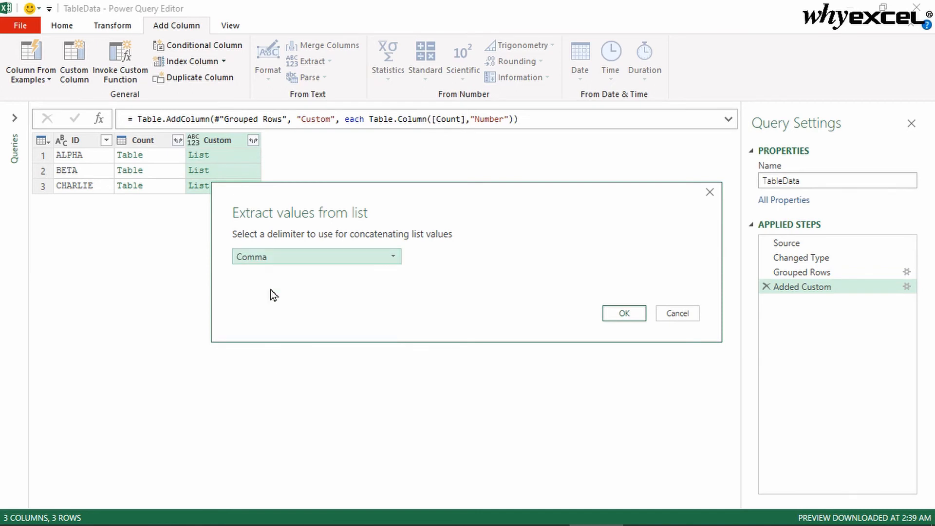
pyautogui.click(632, 322)
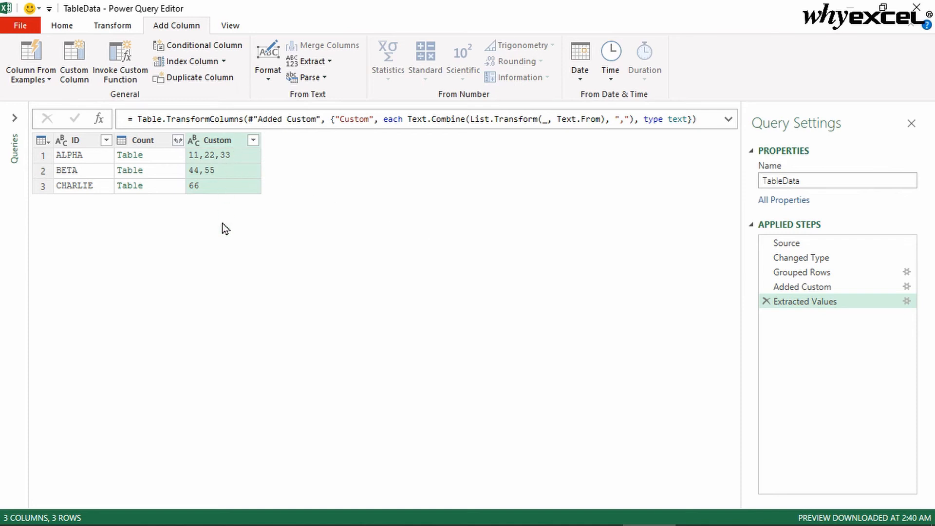
# Remove the Count column and rename the Custom column as Number.
pyautogui.rightClick(149, 143)
pyautogui.click(177, 167)
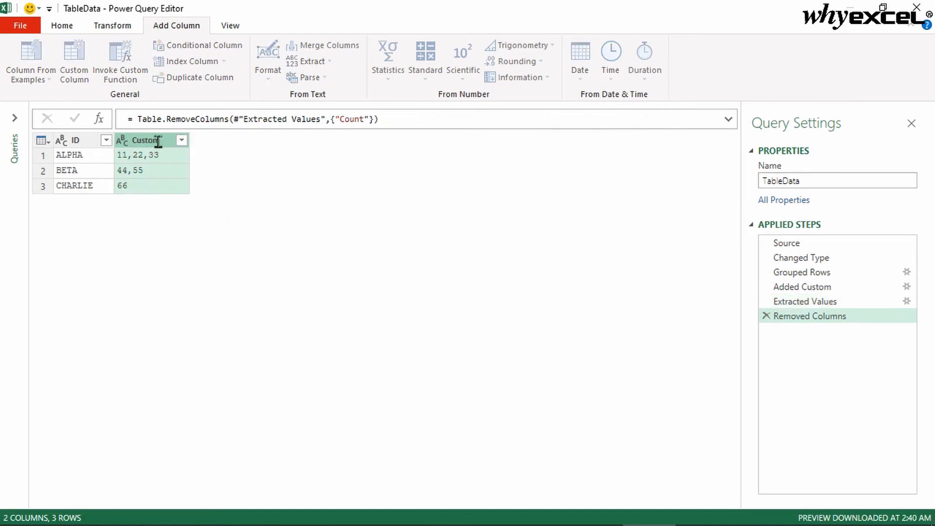
pyautogui.doubleClick(158, 141)
pyautogui.write('Number')
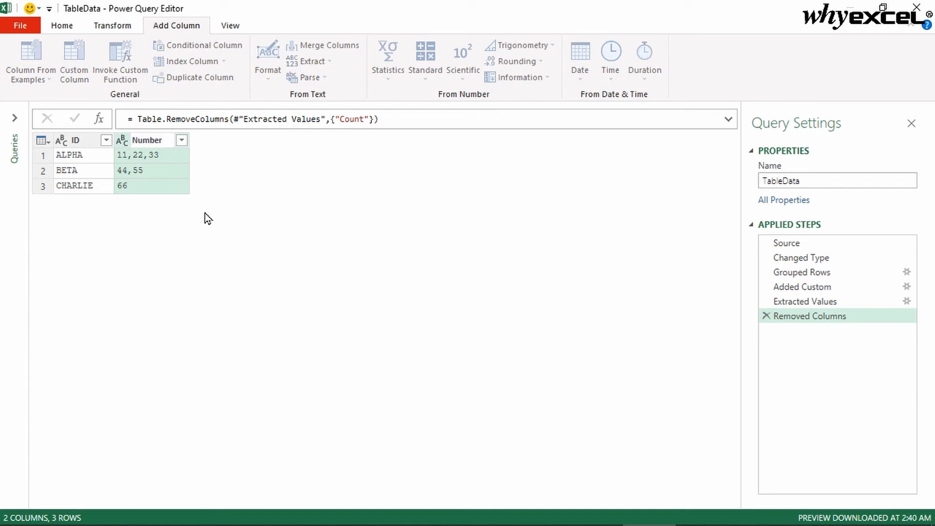
# Commit the Number column name, then load the query as a table into the existing Group worksheet at cell D1.
pyautogui.press('Return')
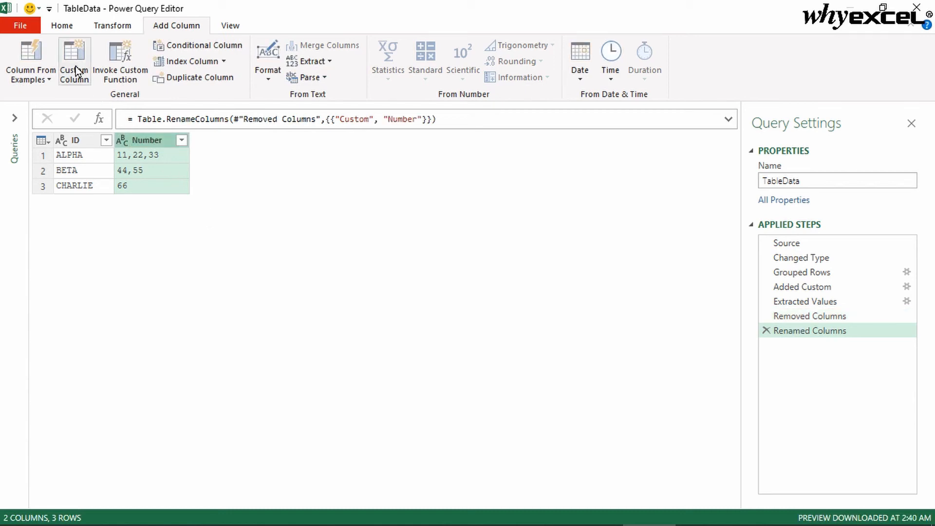
pyautogui.click(62, 27)
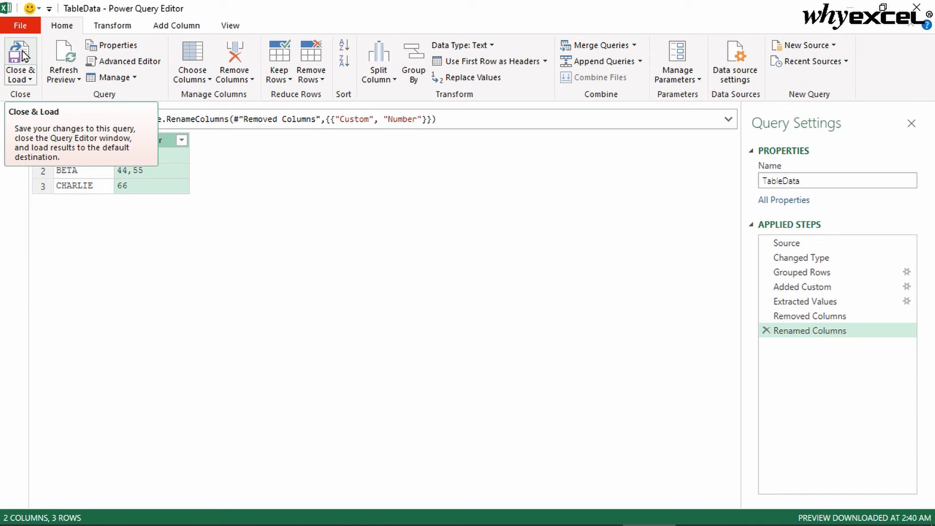
pyautogui.click(21, 82)
pyautogui.click(35, 109)
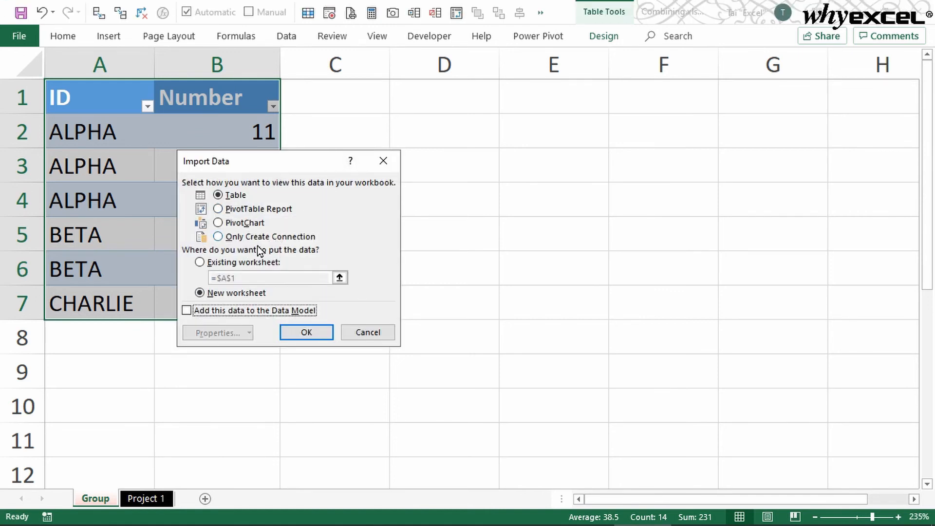
pyautogui.click(245, 266)
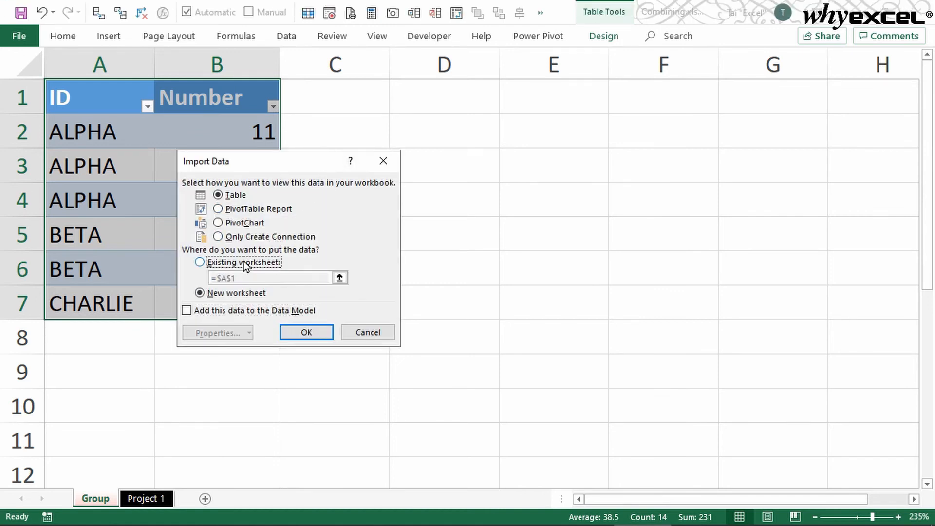
pyautogui.click(340, 278)
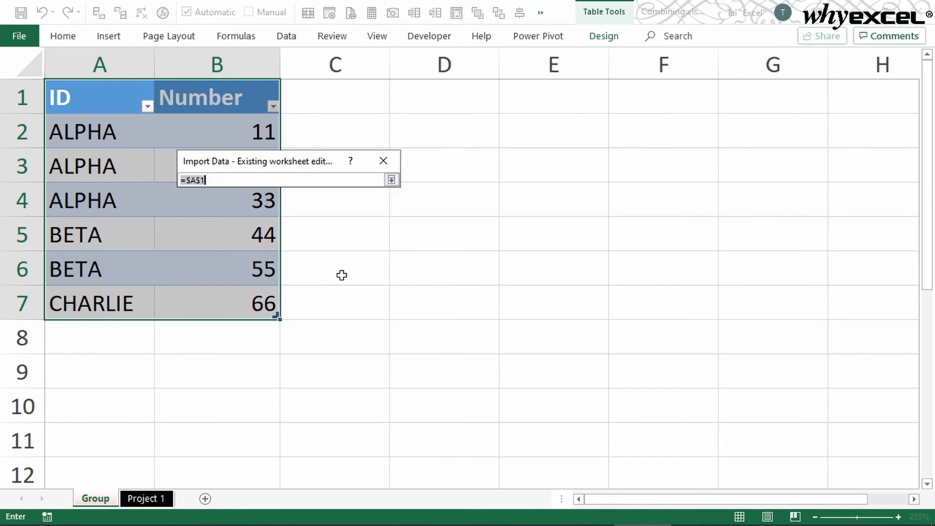
pyautogui.click(454, 95)
pyautogui.press('Return')
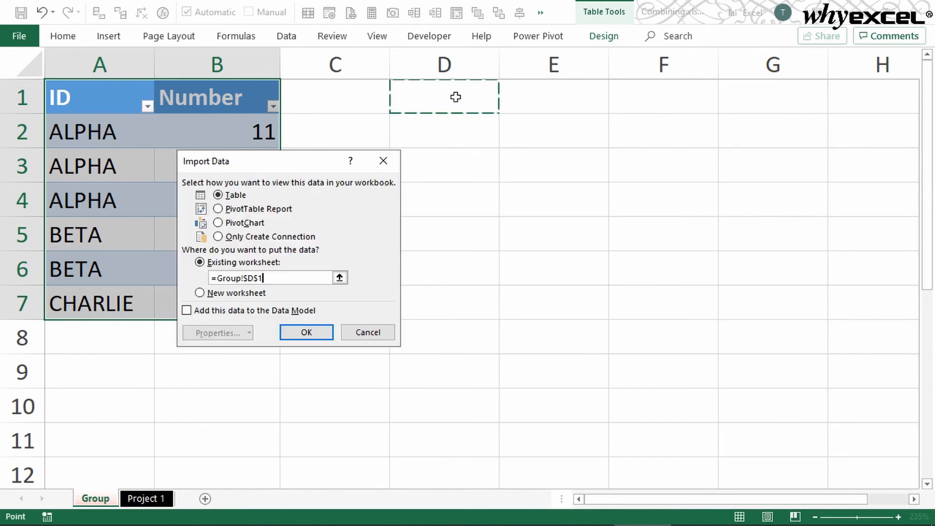
pyautogui.click(307, 333)
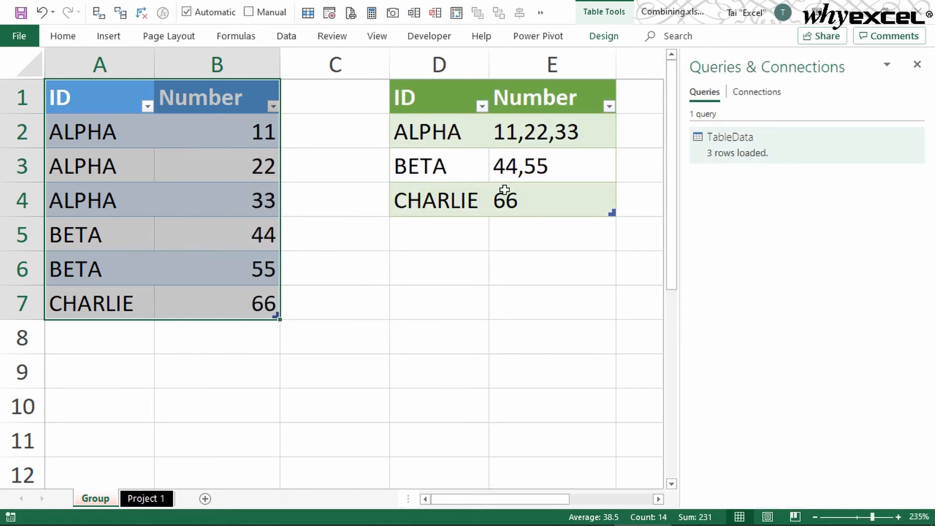
# Add a row with ID CHARLIE and Number 77 beneath the source table's data and refresh the query's output table.
pyautogui.click(112, 344)
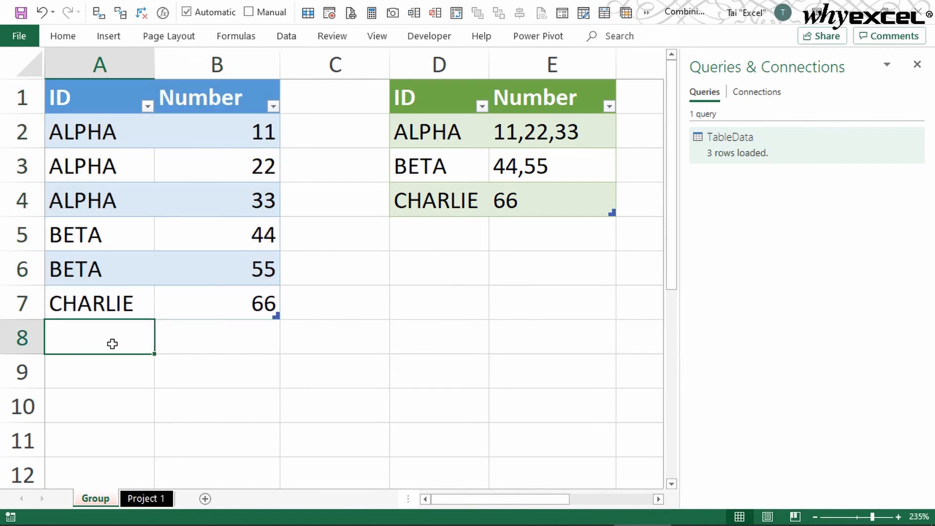
pyautogui.write('charli')
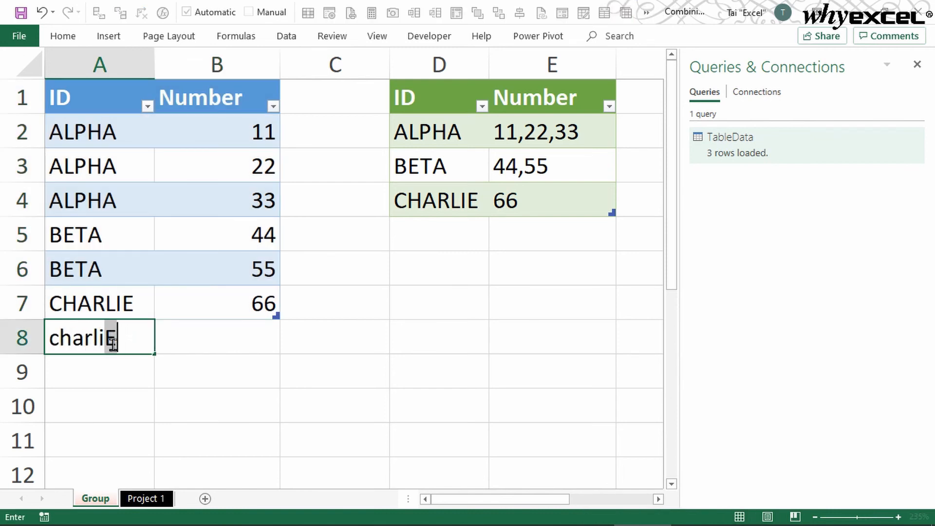
pyautogui.press('Tab')
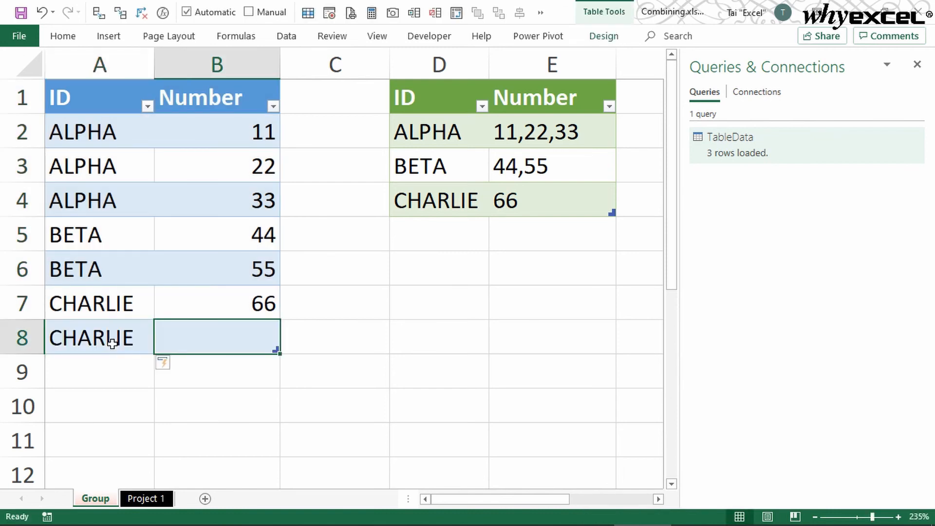
pyautogui.write('77')
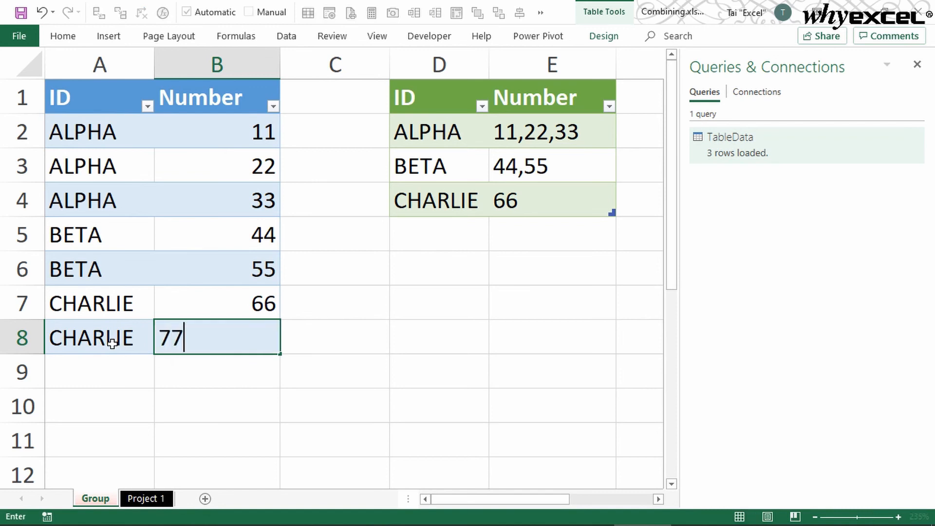
pyautogui.press('Return')
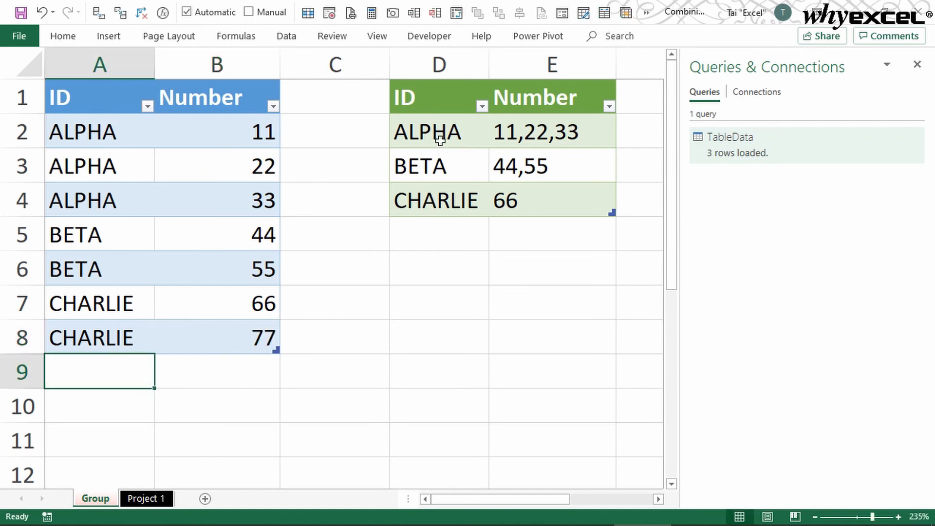
pyautogui.rightClick(459, 158)
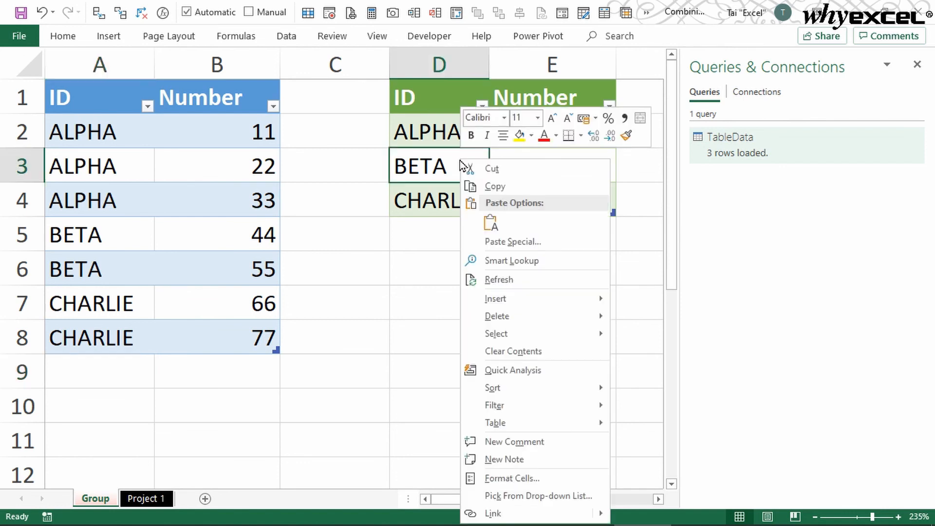
pyautogui.click(501, 279)
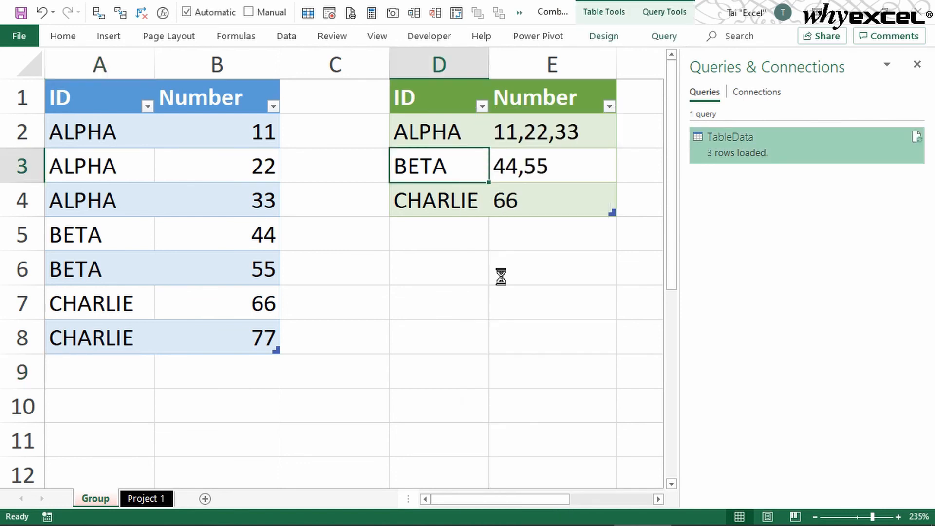